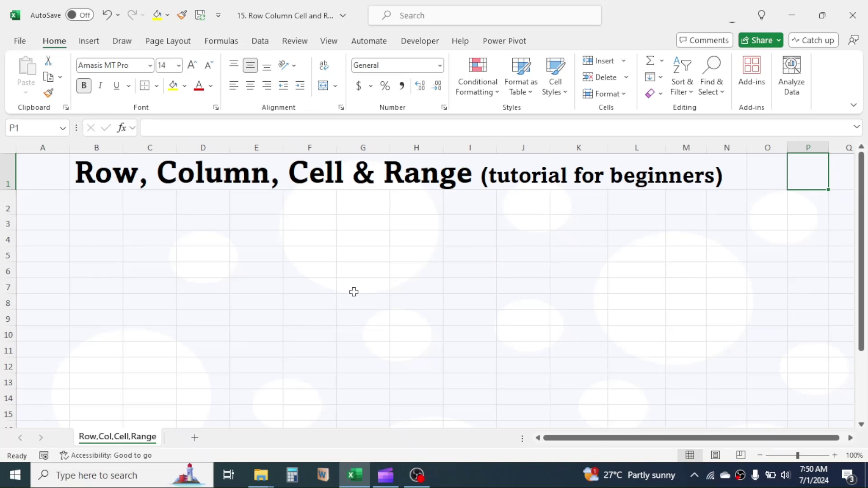
Step: Select whole rows 1 through 5 in turn, then rows 2 to 5 again, ending on row 5
{"action": "left_click", "coordinate": [514, 340]}
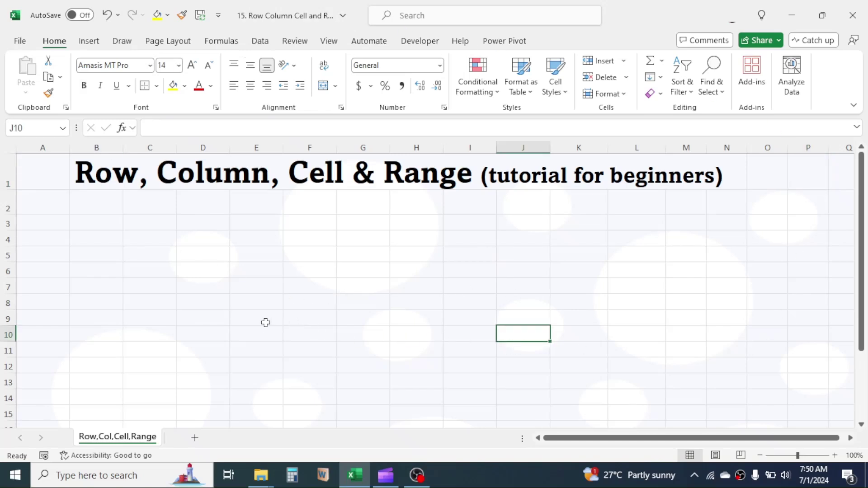
{"action": "left_click", "coordinate": [7, 174]}
{"action": "left_click", "coordinate": [4, 207]}
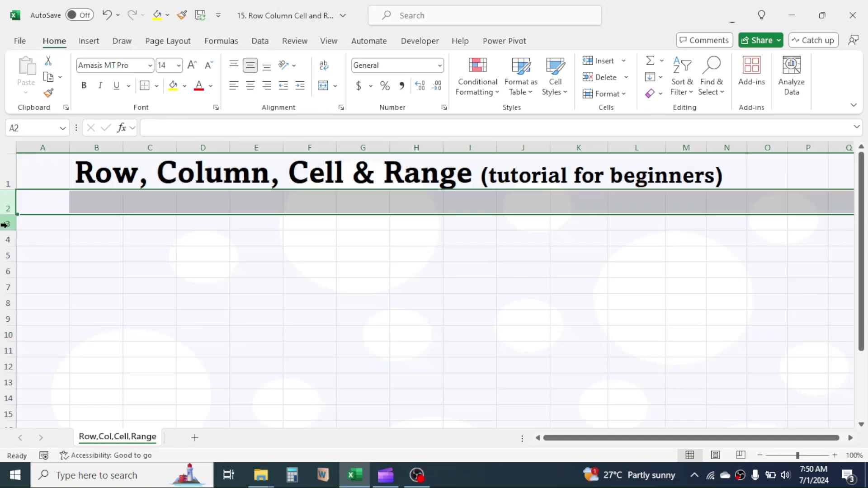
{"action": "left_click", "coordinate": [5, 224]}
{"action": "left_click", "coordinate": [5, 239]}
{"action": "left_click", "coordinate": [4, 255]}
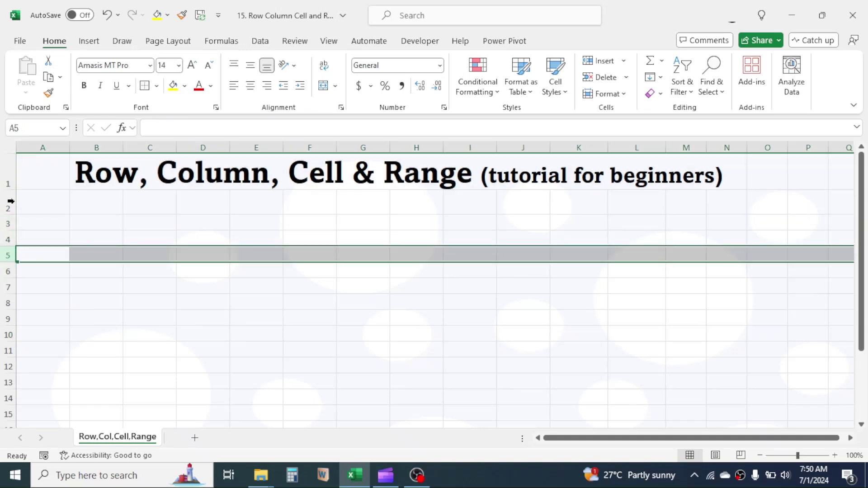
{"action": "left_click", "coordinate": [5, 177]}
{"action": "left_click", "coordinate": [3, 224]}
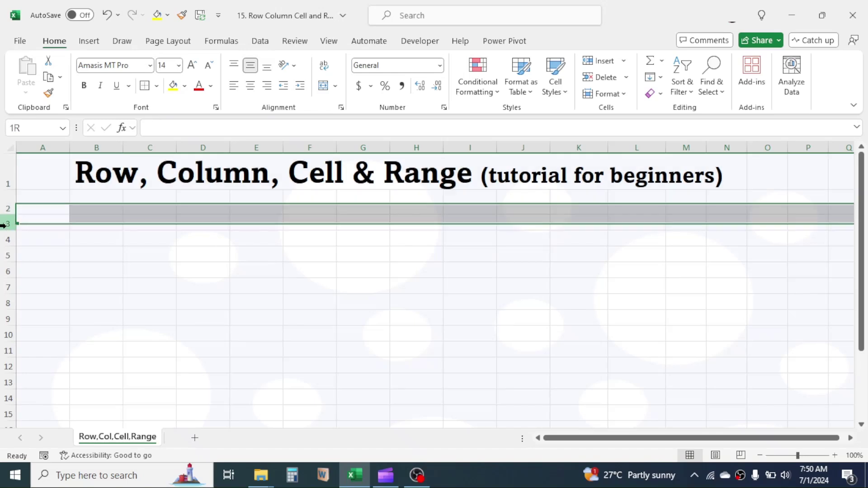
{"action": "left_click", "coordinate": [5, 240]}
{"action": "left_click", "coordinate": [5, 255]}
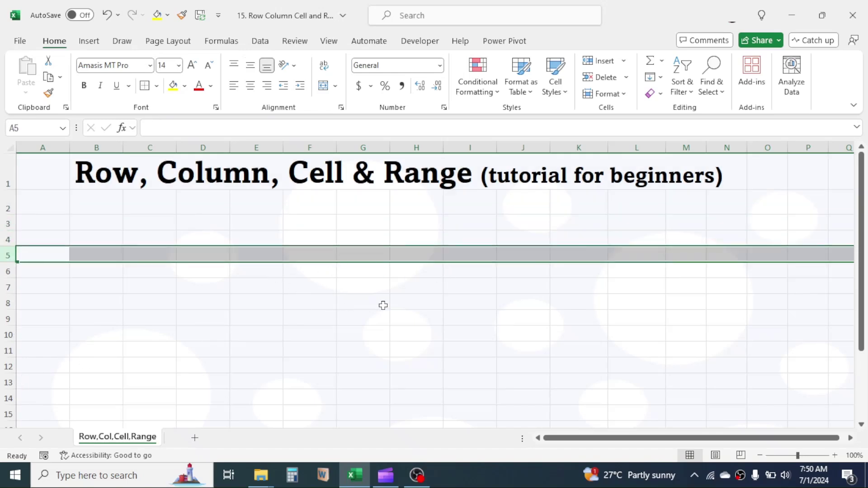
Step: Select whole columns A through H one after another, then cell J7
{"action": "left_click", "coordinate": [44, 147]}
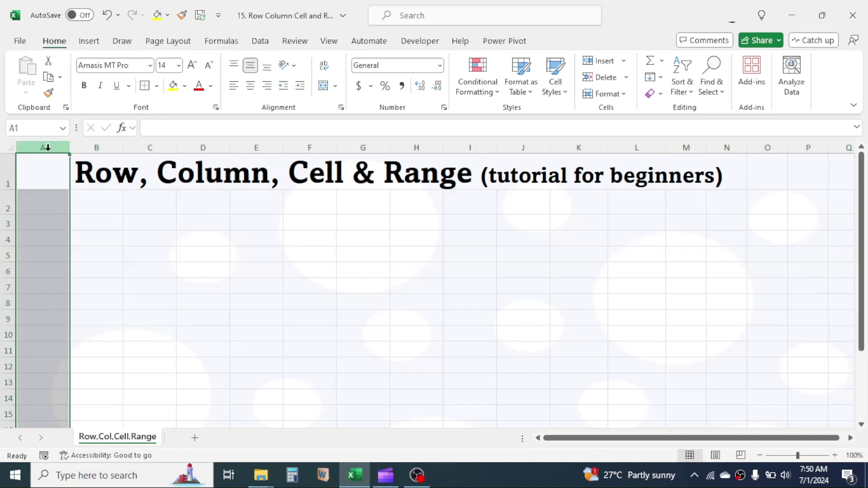
{"action": "left_click", "coordinate": [95, 147]}
{"action": "left_click", "coordinate": [158, 149]}
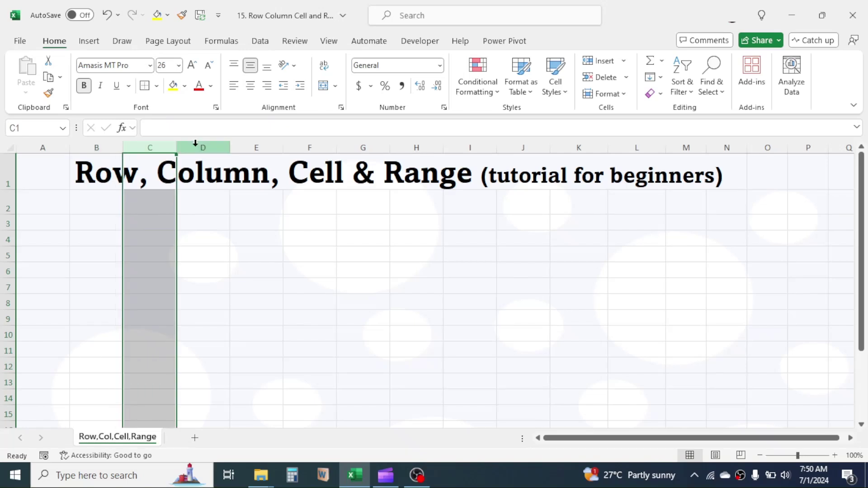
{"action": "left_click", "coordinate": [195, 145]}
{"action": "left_click", "coordinate": [245, 145]}
{"action": "left_click", "coordinate": [298, 146]}
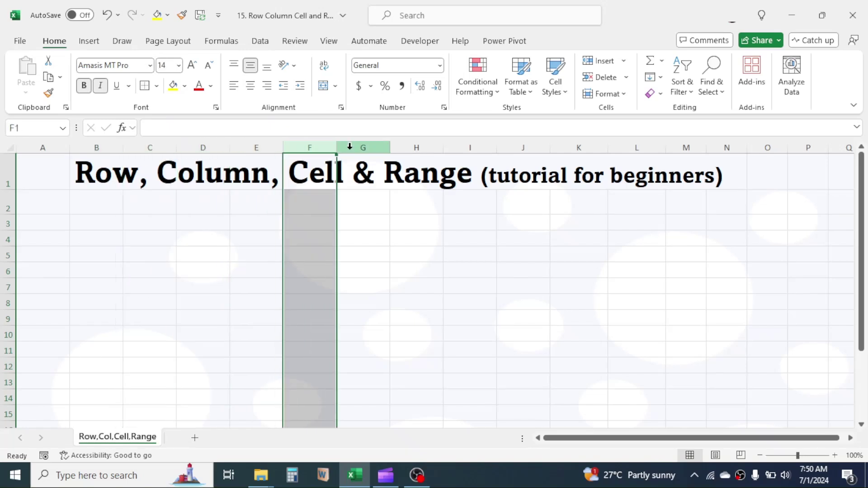
{"action": "left_click", "coordinate": [360, 147]}
{"action": "left_click", "coordinate": [407, 147]}
{"action": "left_click", "coordinate": [516, 284]}
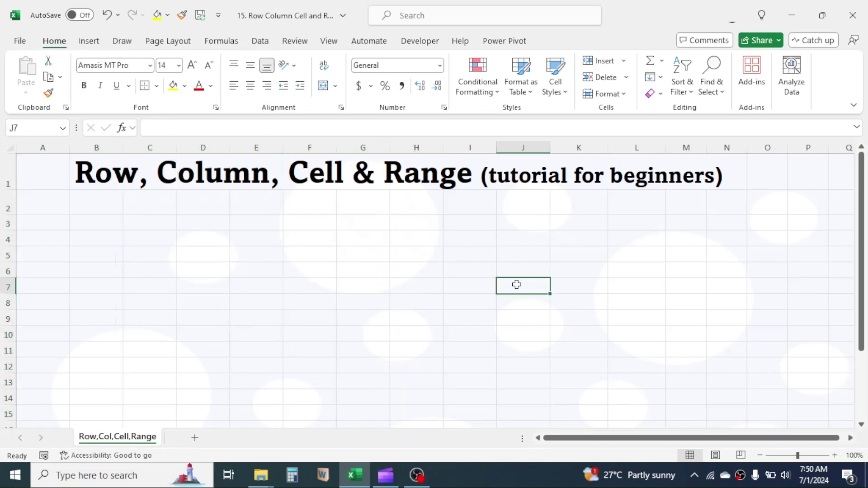
Step: Select column F and row 7, then cell F7 where they intersect
{"action": "left_click", "coordinate": [324, 145]}
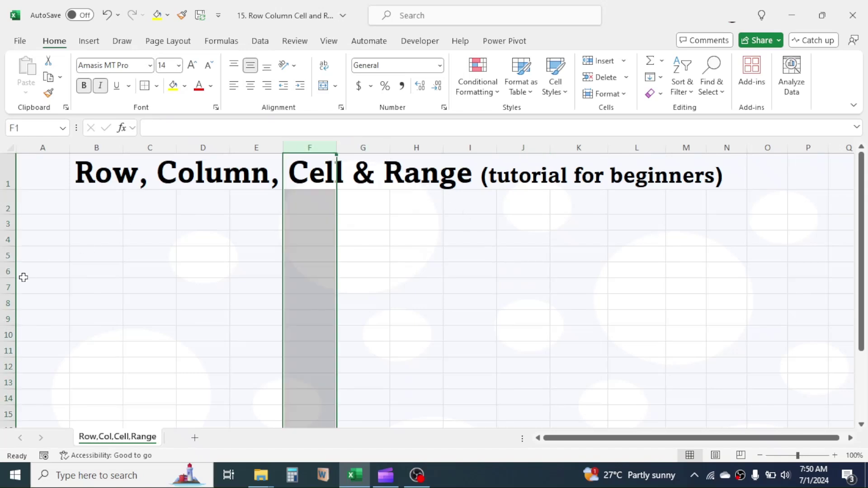
{"action": "left_click", "coordinate": [8, 286]}
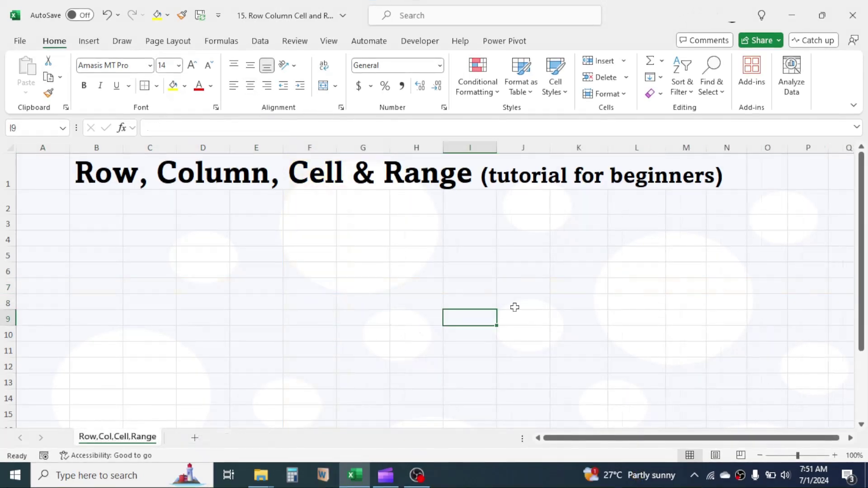
{"action": "left_click", "coordinate": [511, 289]}
{"action": "left_click", "coordinate": [470, 244]}
{"action": "left_click", "coordinate": [564, 227]}
{"action": "left_click", "coordinate": [529, 304]}
{"action": "left_click", "coordinate": [388, 302]}
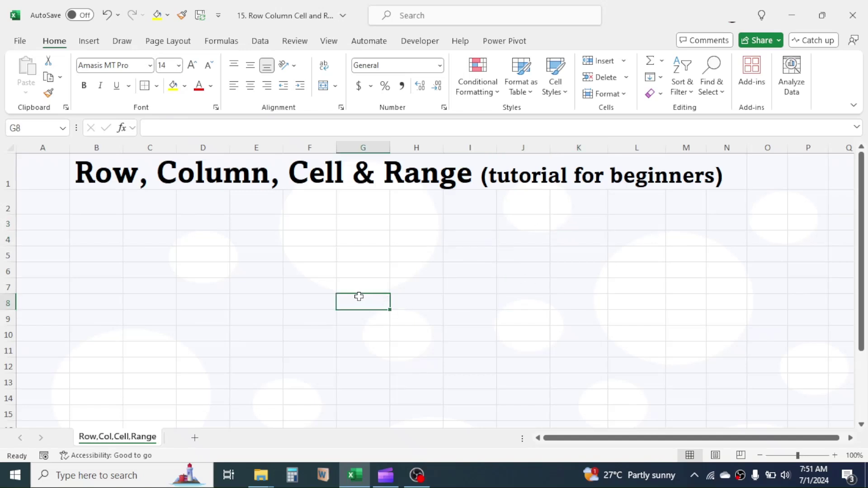
{"action": "left_click", "coordinate": [317, 285]}
{"action": "left_click", "coordinate": [310, 147]}
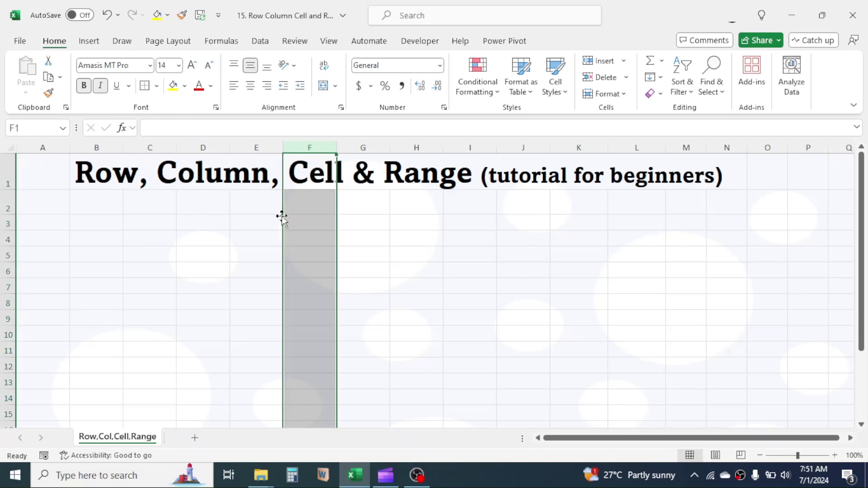
{"action": "left_click", "coordinate": [8, 287]}
{"action": "left_click", "coordinate": [311, 285]}
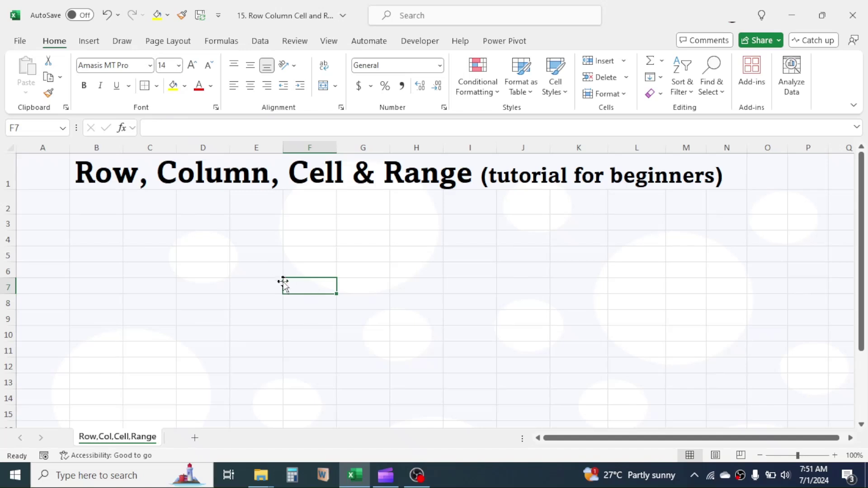
Step: After column F, select cells H8, H4, D7 and finally E4
{"action": "left_click", "coordinate": [316, 148]}
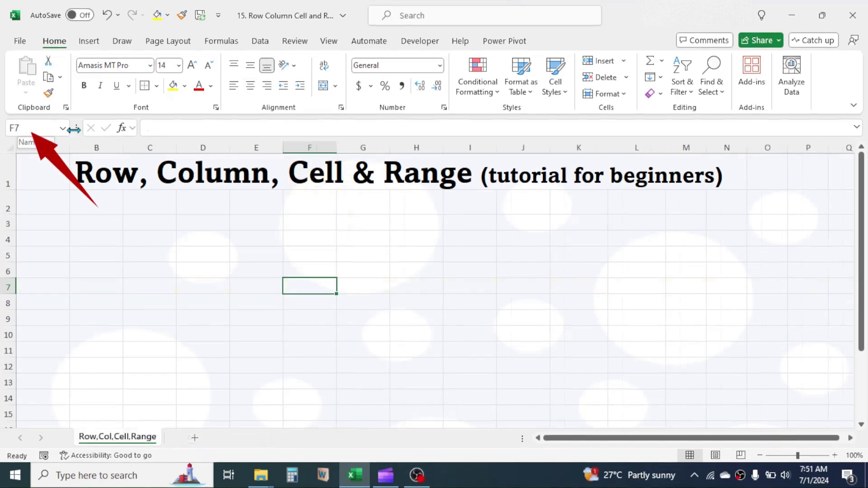
{"action": "left_click", "coordinate": [430, 302]}
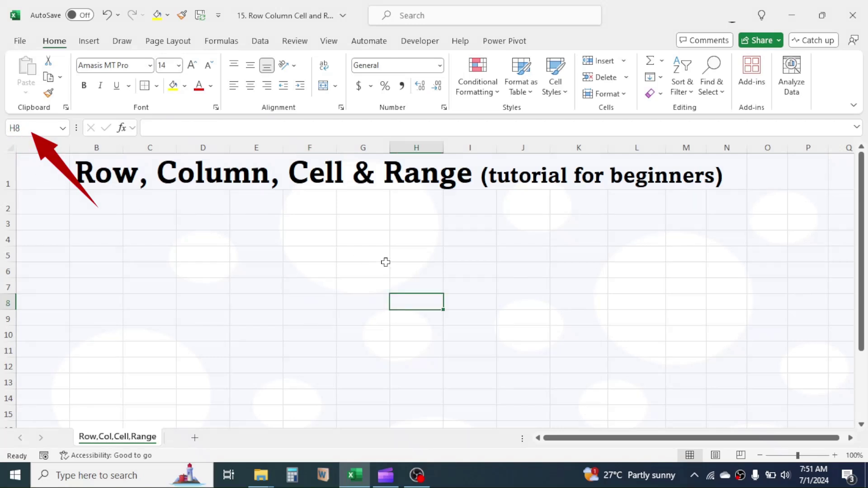
{"action": "left_click", "coordinate": [401, 241]}
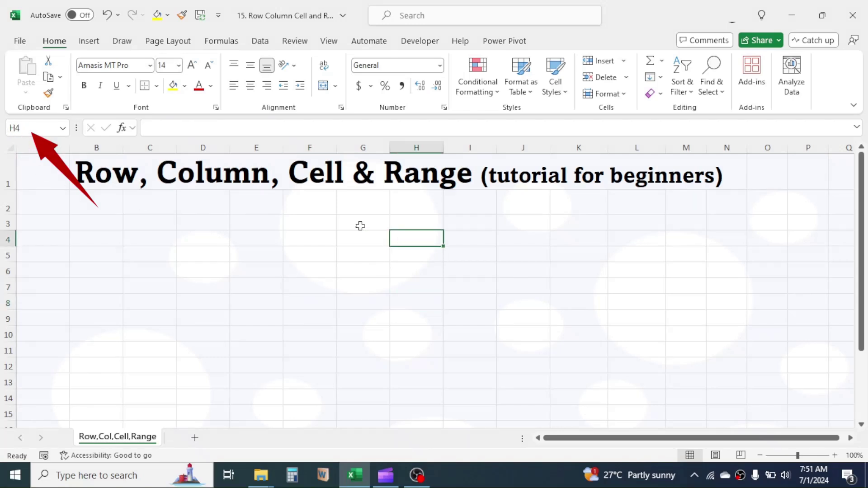
{"action": "left_click", "coordinate": [213, 285]}
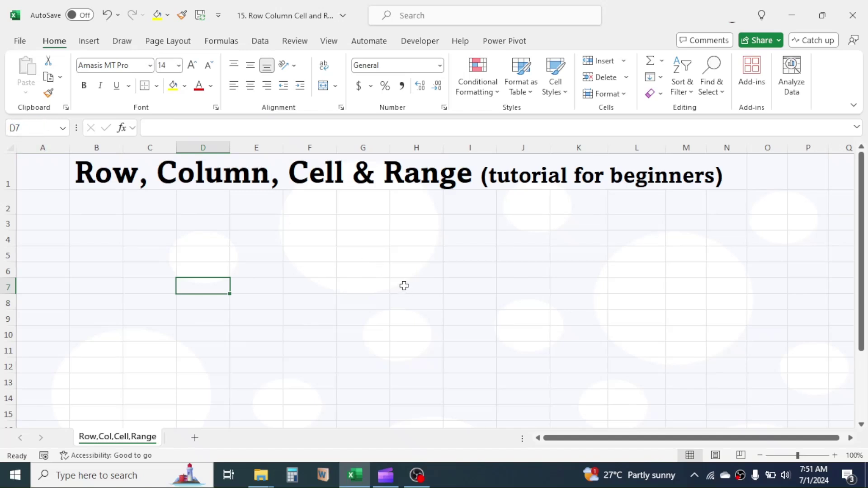
{"action": "left_click", "coordinate": [248, 242]}
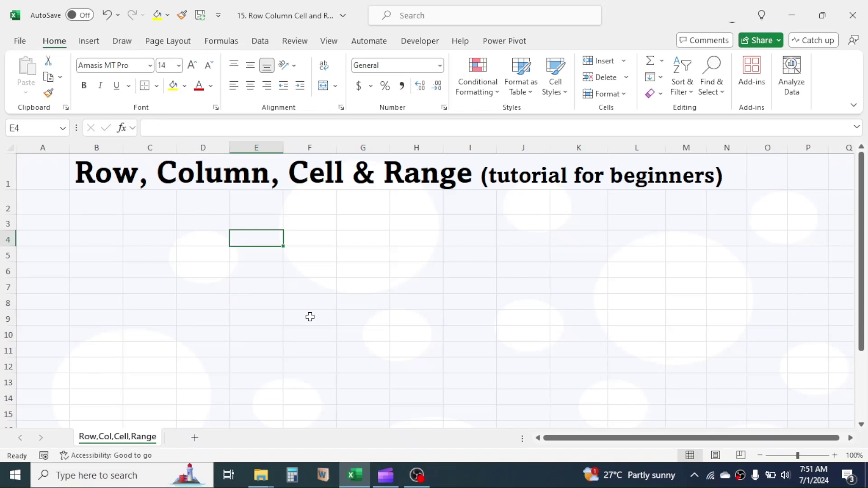
{"action": "type", "text": "Apple"}
{"action": "key", "text": "Return"}
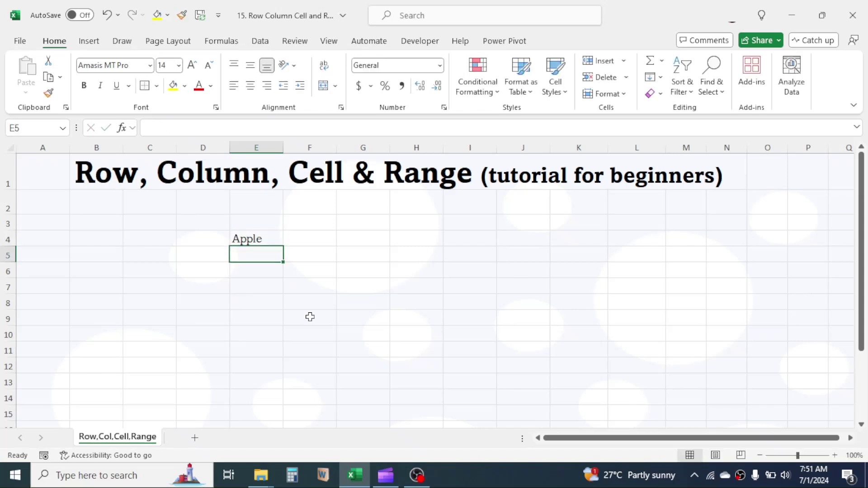
{"action": "type", "text": "12"}
{"action": "key", "text": "Return"}
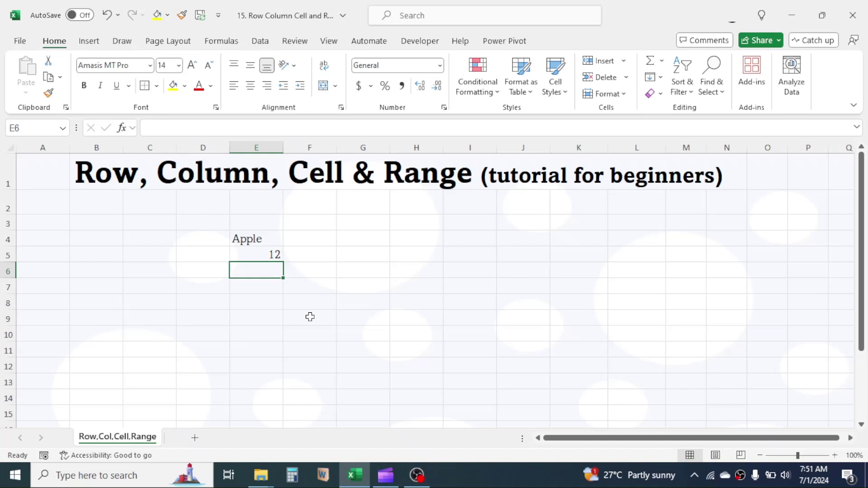
{"action": "type", "text": "@"}
{"action": "key", "text": "Return"}
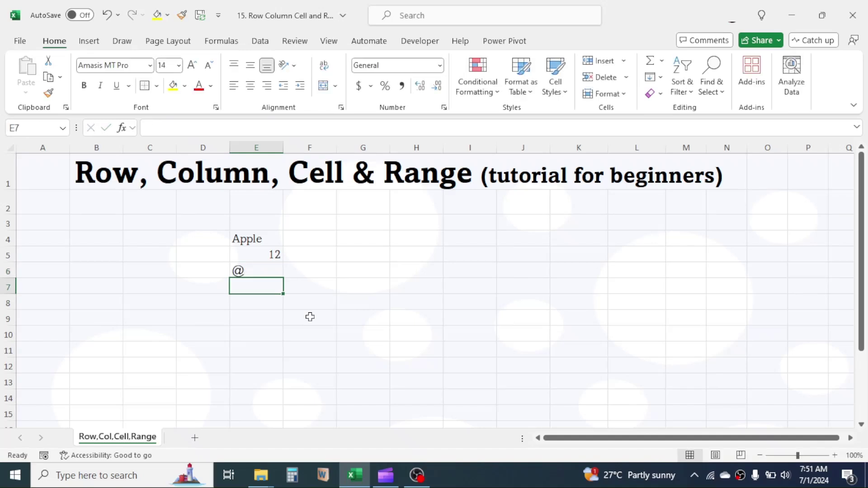
{"action": "type", "text": "!@AB"}
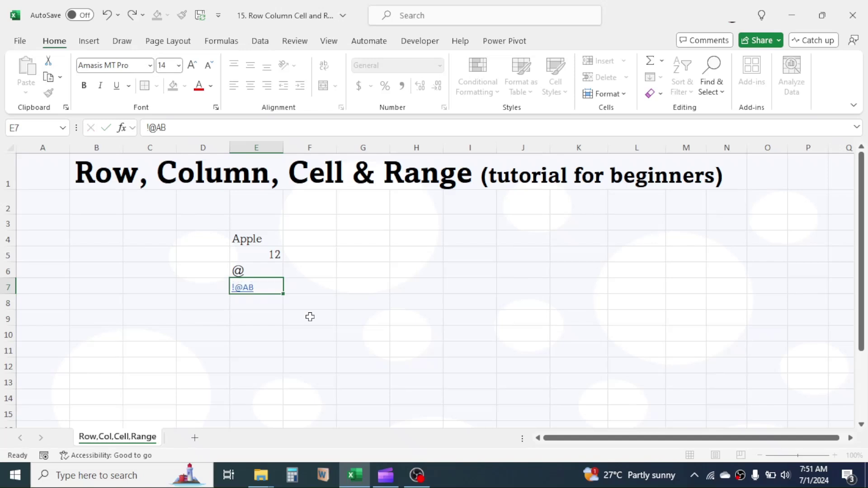
{"action": "key", "text": "Return"}
Step: Clear cells E3:E13 with Delete, then select cell F9
{"action": "left_click_drag", "start_coordinate": [253, 223], "coordinate": [239, 382]}
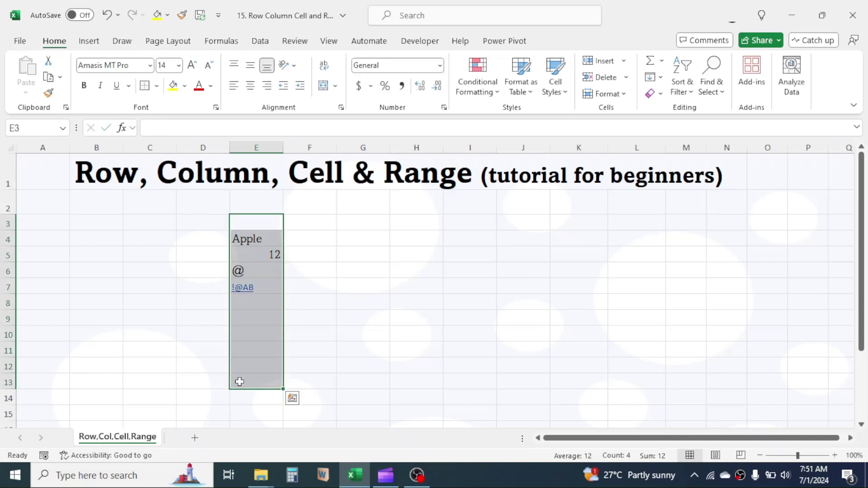
{"action": "key", "text": "Delete"}
{"action": "left_click", "coordinate": [311, 316]}
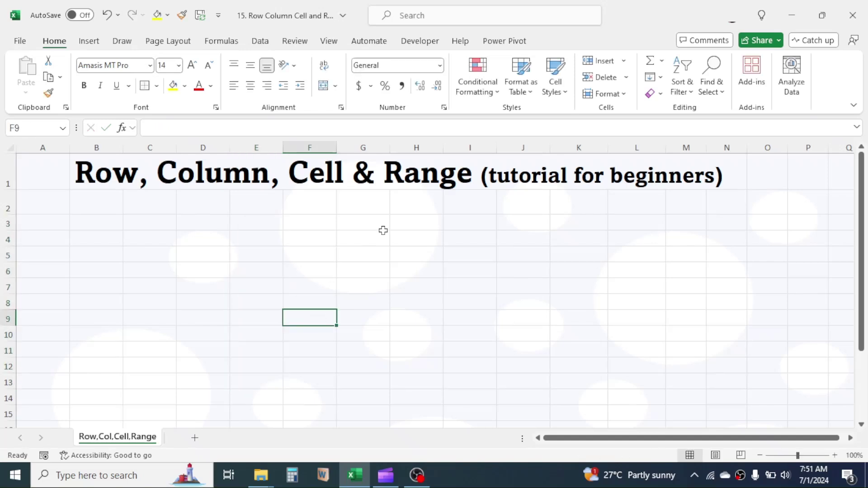
{"action": "left_click", "coordinate": [110, 237]}
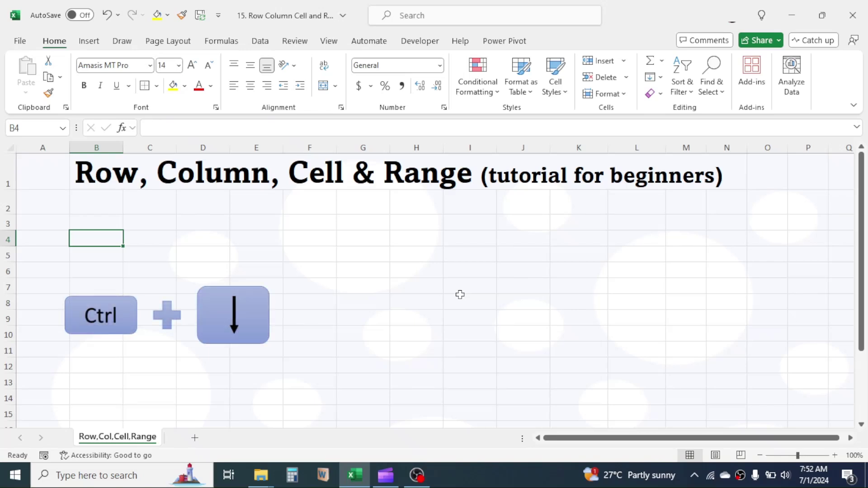
{"action": "key", "text": "ctrl+Down"}
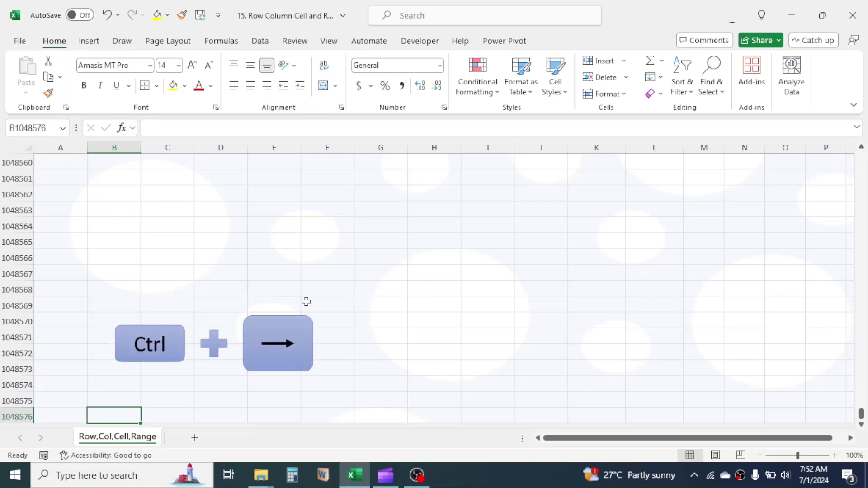
{"action": "key", "text": "ctrl+Right"}
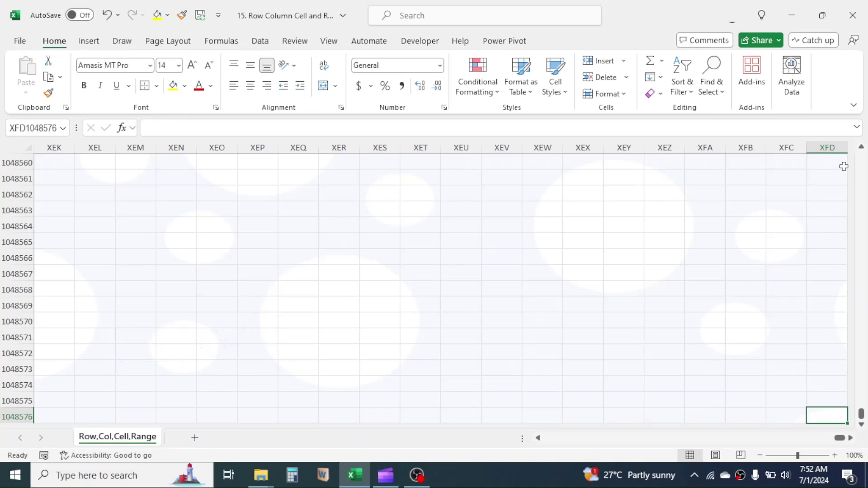
{"action": "left_click", "coordinate": [827, 148]}
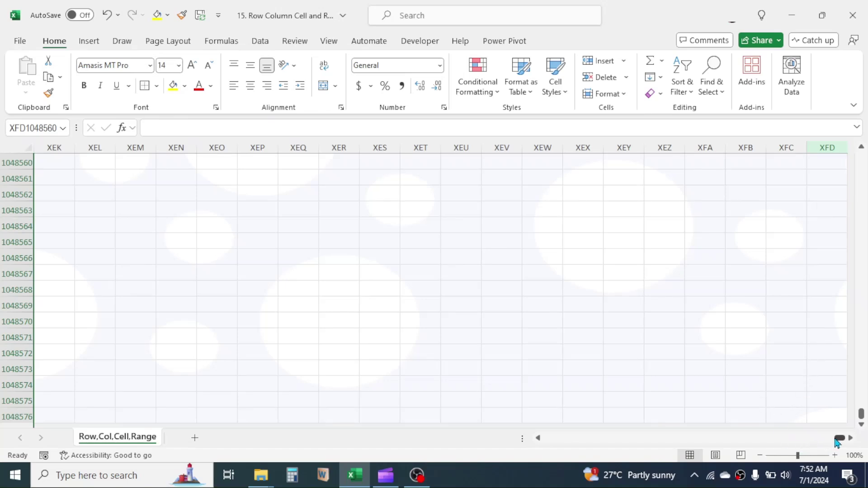
{"action": "left_click_drag", "start_coordinate": [839, 438], "coordinate": [531, 444]}
{"action": "left_click_drag", "start_coordinate": [861, 413], "coordinate": [865, 154]}
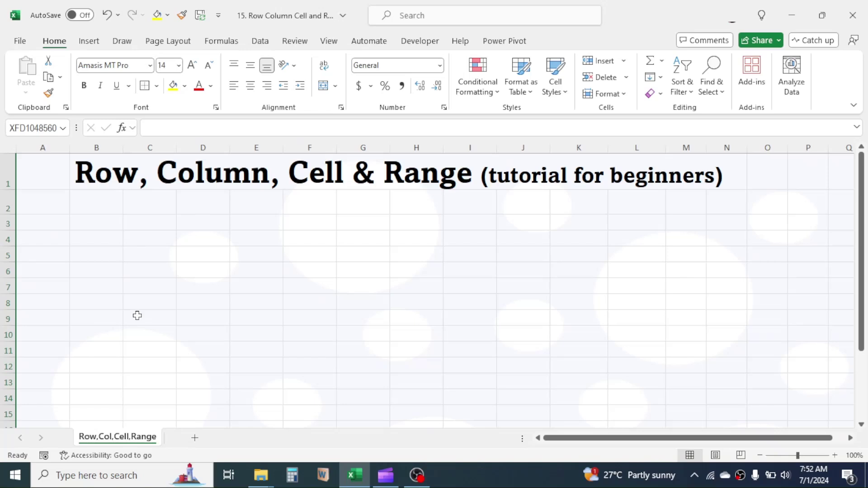
Step: Enter the heading Item Name in F5 and autofit column F to it
{"action": "left_click", "coordinate": [155, 226]}
{"action": "left_click", "coordinate": [310, 301]}
{"action": "left_click", "coordinate": [311, 257]}
{"action": "type", "text": "Item Name"}
{"action": "left_click", "coordinate": [416, 302]}
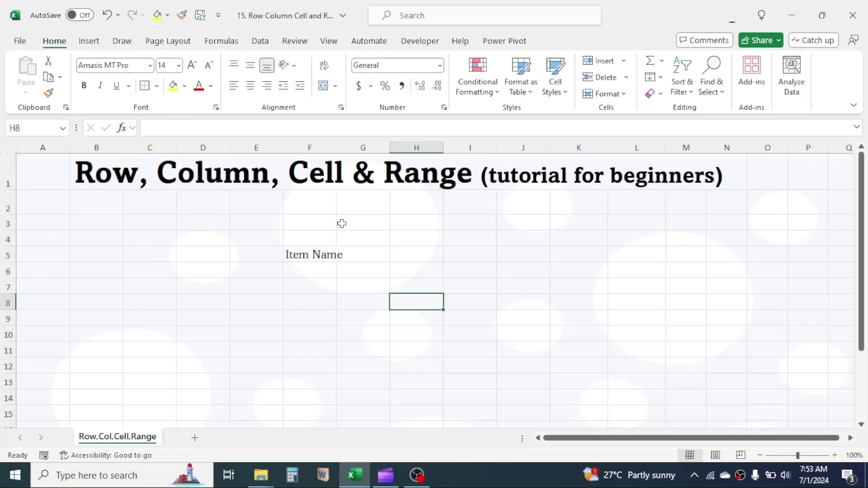
{"action": "double_click", "coordinate": [336, 147]}
Step: Add the month headings January, February, march and April across G5:J5
{"action": "left_click", "coordinate": [389, 254]}
{"action": "type", "text": "January"}
{"action": "key", "text": "Tab"}
{"action": "type", "text": "February"}
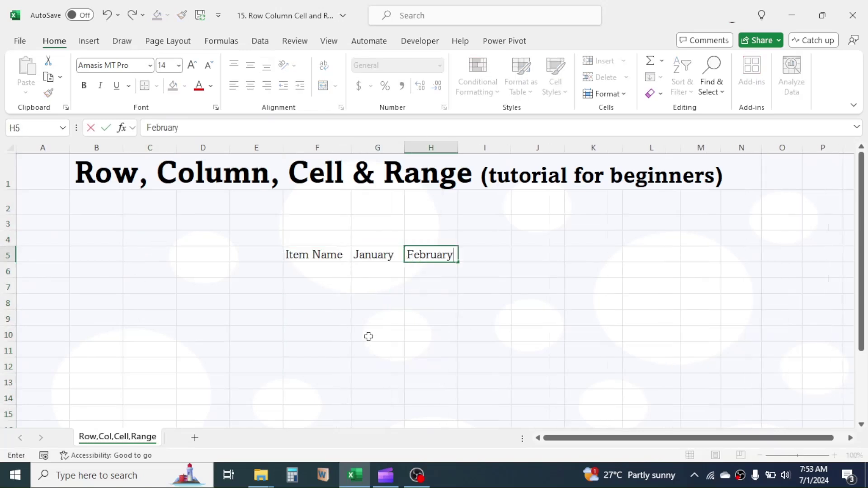
{"action": "key", "text": "Tab"}
{"action": "type", "text": "march"}
{"action": "key", "text": "Tab"}
{"action": "type", "text": "April"}
{"action": "key", "text": "Return"}
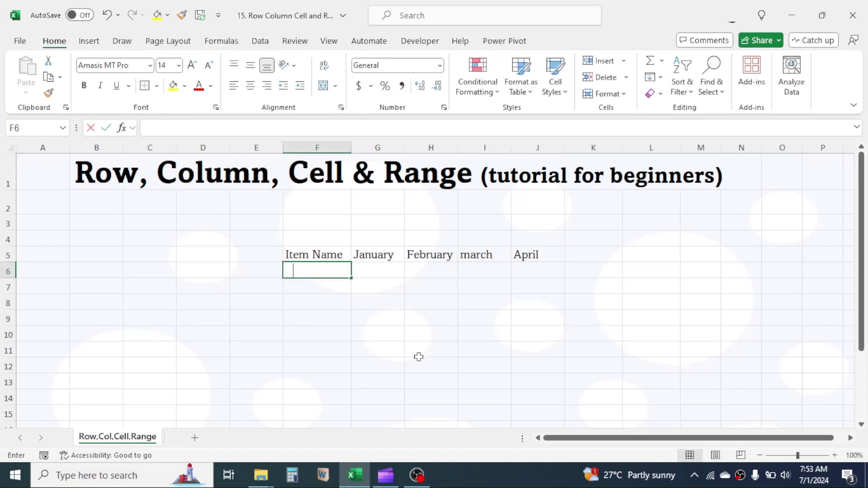
Step: Enter the item names Television, Laptop and Desktop down column F
{"action": "type", "text": "Television"}
{"action": "key", "text": "Return"}
{"action": "type", "text": "Laptop Desktop"}
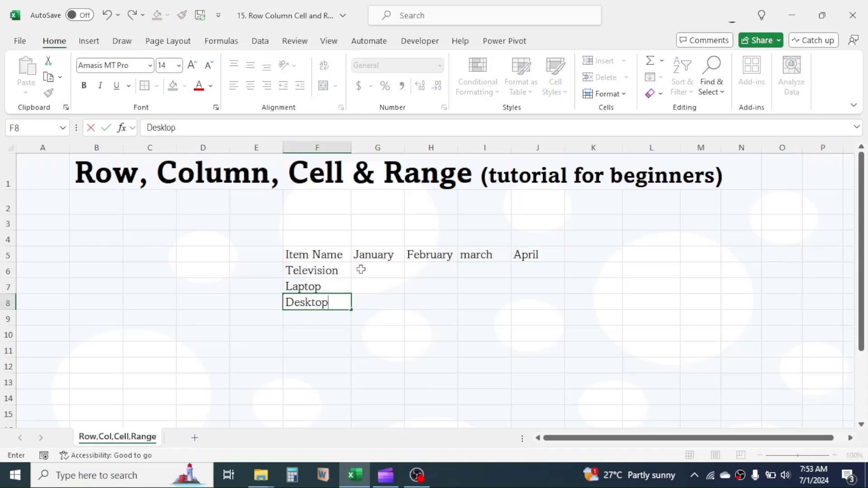
Step: Enter Television's monthly figures 12, 23, 45 and 15 in G6:J6
{"action": "left_click", "coordinate": [359, 270]}
{"action": "type", "text": "12"}
{"action": "key", "text": "Tab"}
{"action": "type", "text": "23"}
{"action": "key", "text": "Tab"}
{"action": "type", "text": "45"}
Step: Enter Laptop's figures 43, 16, 23, 27 and Desktop's 21, 34, 55
{"action": "key", "text": "Tab"}
{"action": "type", "text": "15"}
{"action": "key", "text": "Return"}
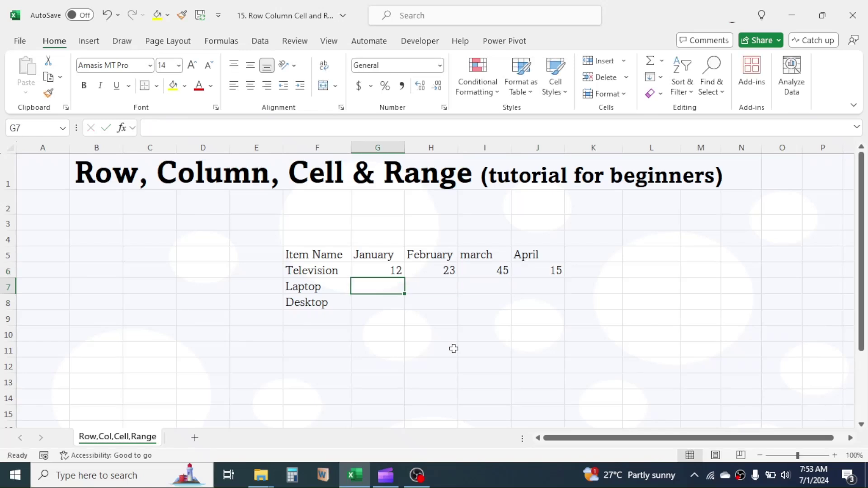
{"action": "type", "text": "43"}
{"action": "key", "text": "Tab"}
{"action": "type", "text": "16"}
{"action": "key", "text": "Tab"}
{"action": "type", "text": "23"}
{"action": "key", "text": "Tab"}
{"action": "type", "text": "27"}
{"action": "key", "text": "Tab"}
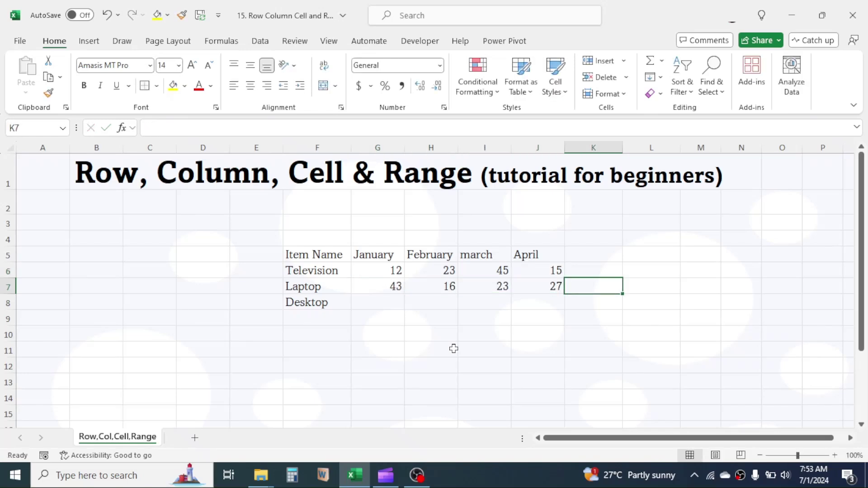
{"action": "key", "text": "Return"}
{"action": "type", "text": "21\t34\t55"}
{"action": "key", "text": "Tab"}
Step: Finish Desktop's row with 67 and apply All Borders to F5:J8
{"action": "type", "text": "67"}
{"action": "key", "text": "Tab"}
{"action": "left_click_drag", "start_coordinate": [316, 255], "coordinate": [538, 302]}
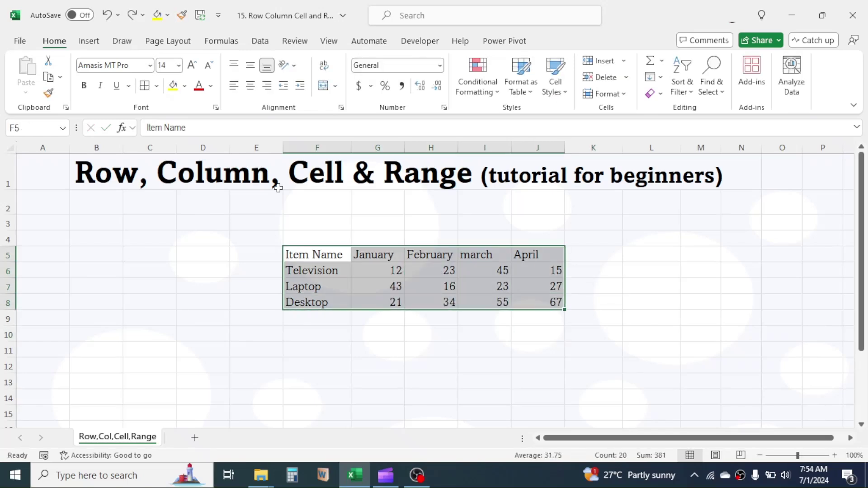
{"action": "left_click", "coordinate": [145, 85]}
{"action": "key", "text": "shift+Up"}
{"action": "key", "text": "shift+Up"}
{"action": "key", "text": "shift+Up"}
{"action": "left_click", "coordinate": [185, 86]}
Step: Correct the I5 heading from march to March, then select cell A1
{"action": "left_click", "coordinate": [194, 252]}
{"action": "left_click", "coordinate": [477, 255]}
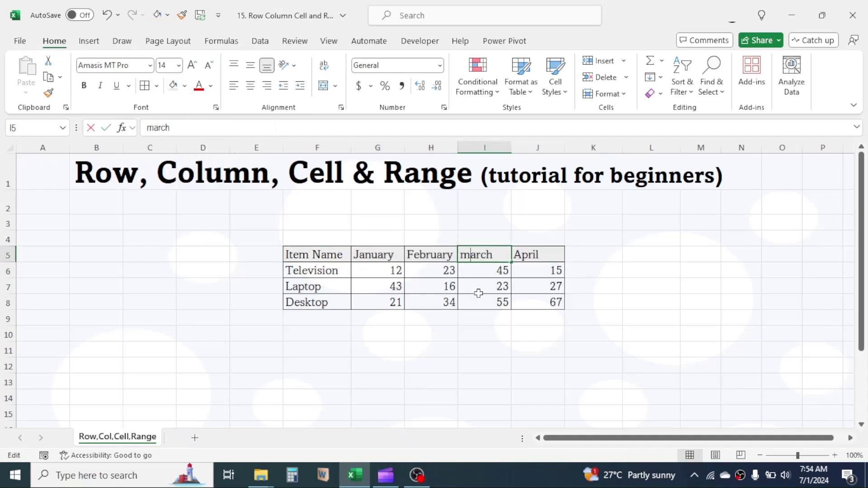
{"action": "type", "text": "March"}
{"action": "left_click", "coordinate": [686, 294]}
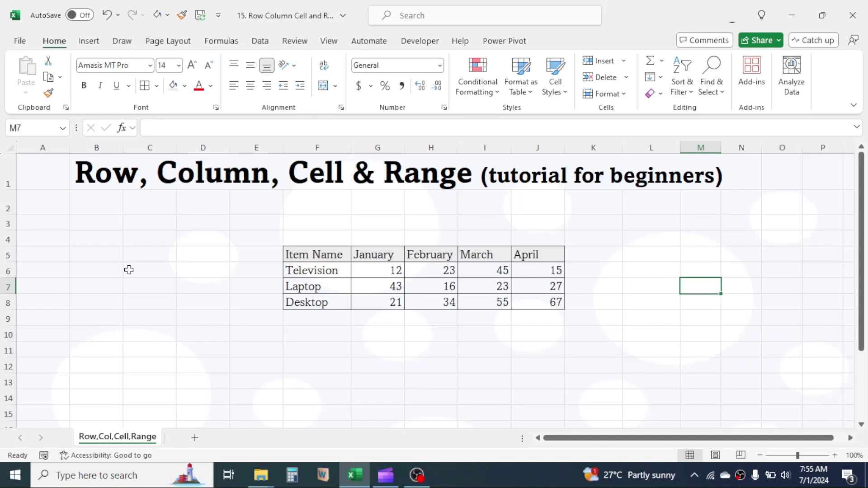
{"action": "left_click", "coordinate": [42, 172]}
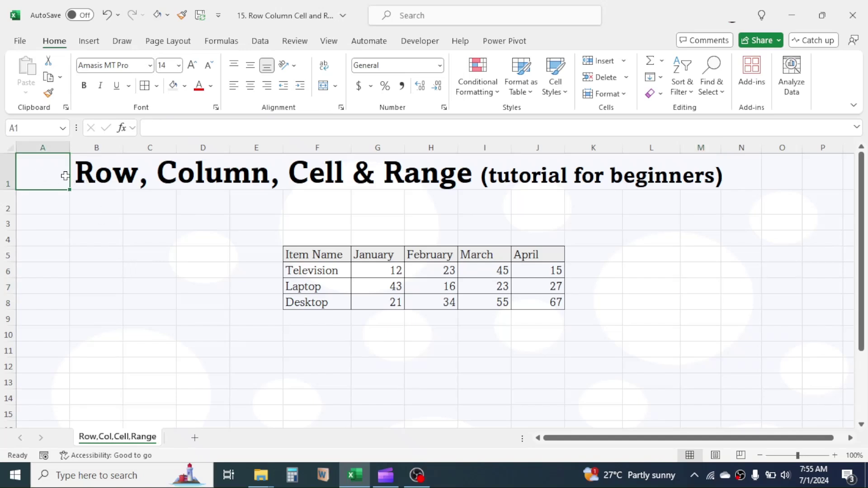
{"action": "left_click_drag", "start_coordinate": [65, 176], "coordinate": [189, 252]}
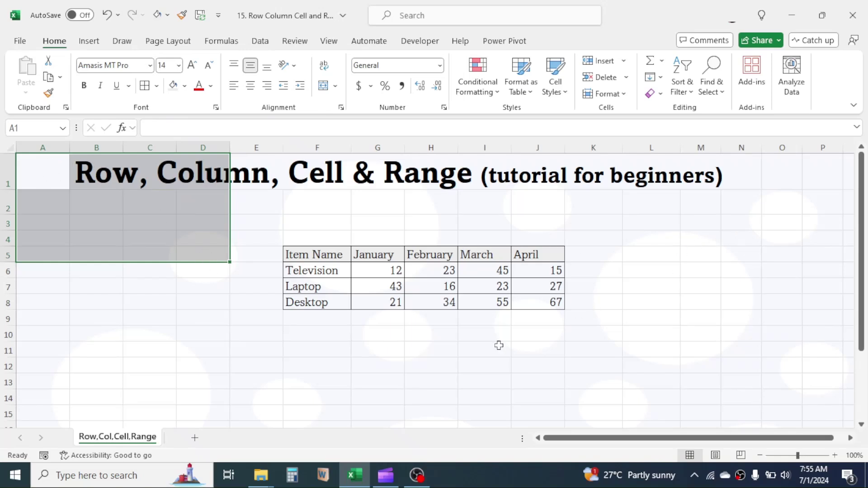
{"action": "left_click", "coordinate": [209, 354]}
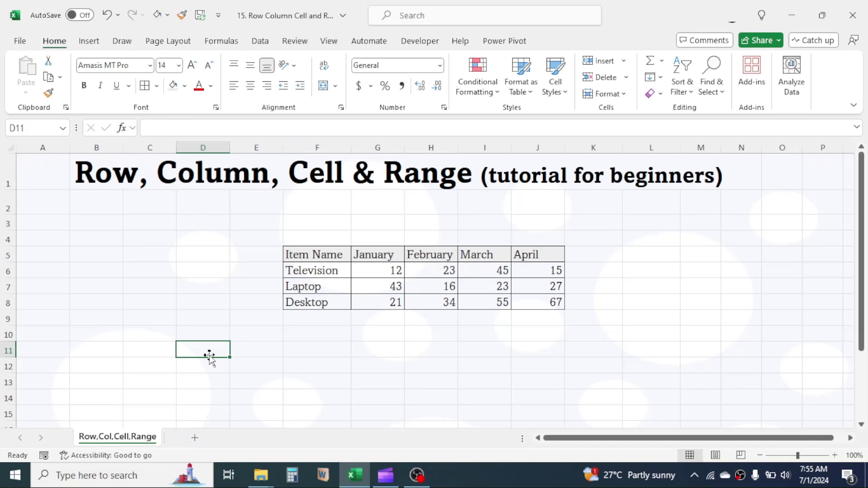